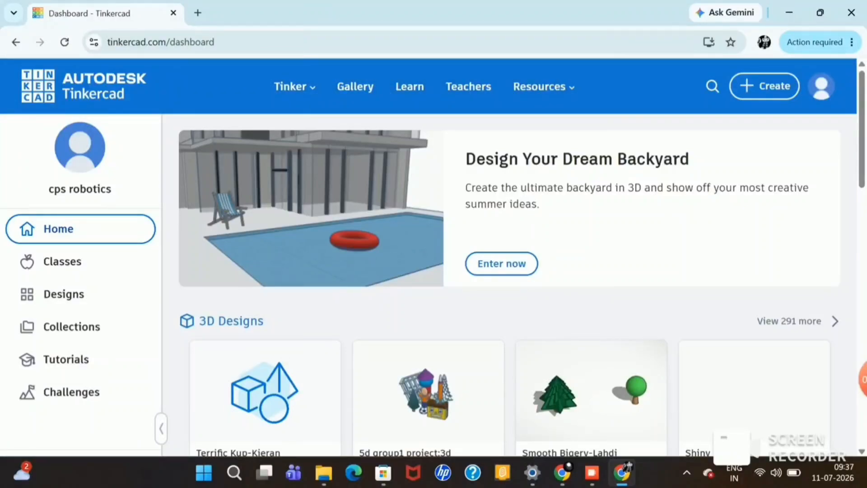
Step: Create a new Circuits design from the Tinkercad dashboard
{"action": "left_click", "coordinate": [764, 86]}
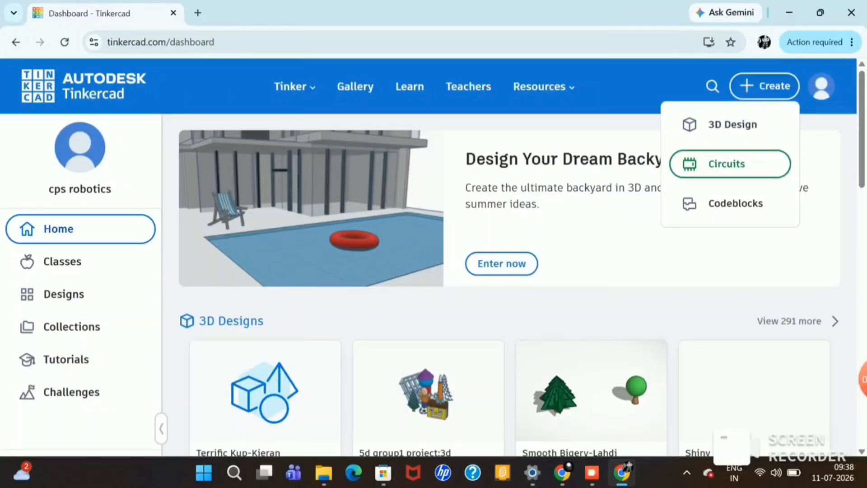
{"action": "left_click", "coordinate": [729, 164]}
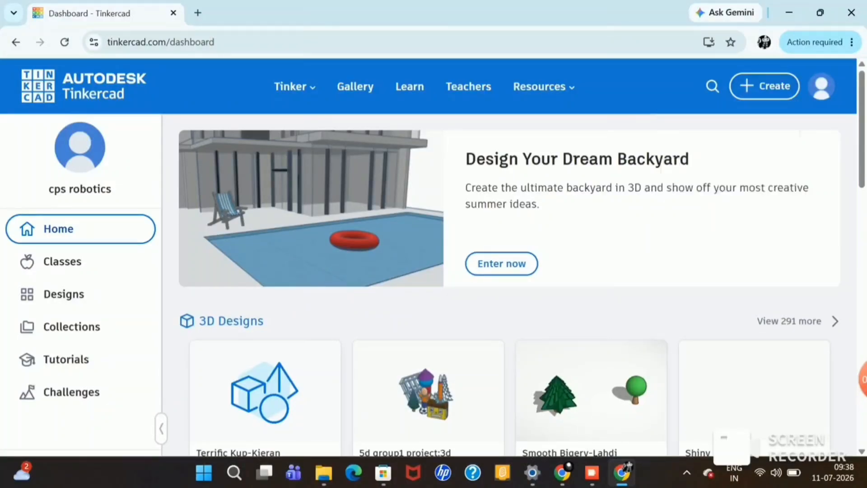
{"action": "mouse_move", "coordinate": [622, 472]}
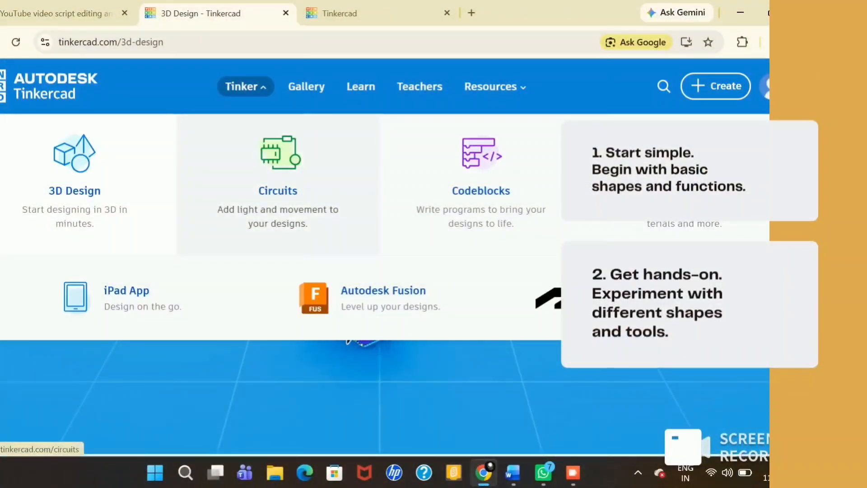
{"action": "left_click", "coordinate": [278, 191]}
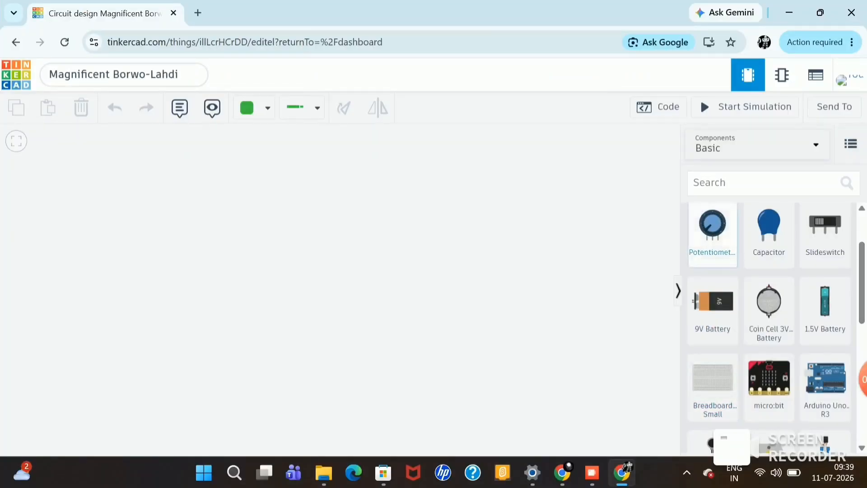
Step: Search the components for "breadboard small" and place a Breadboard Small in the middle of the workplane
{"action": "left_click", "coordinate": [722, 183]}
{"action": "type", "text": "br"}
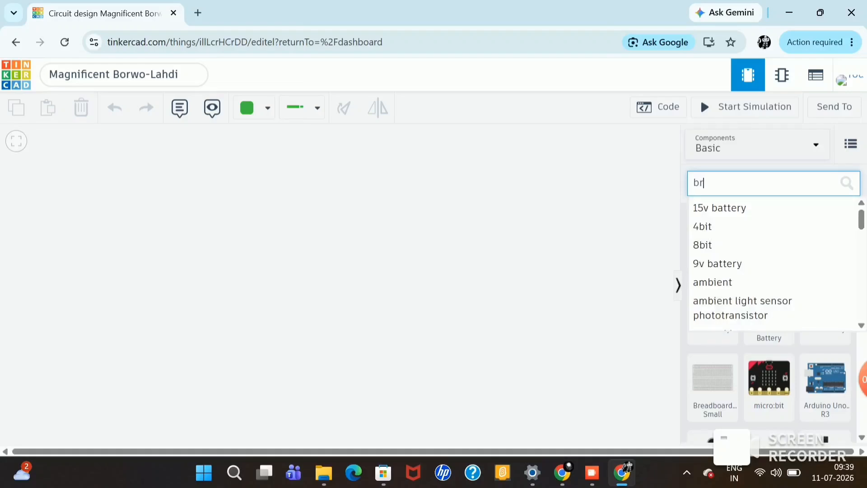
{"action": "type", "text": "ead"}
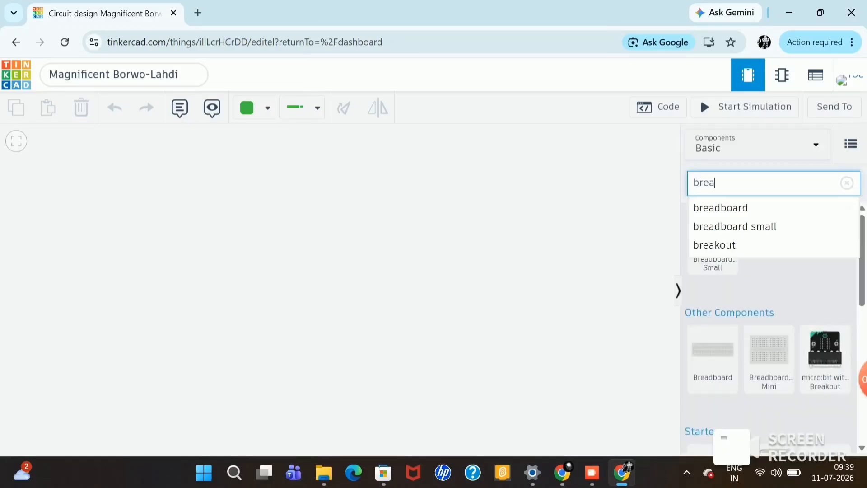
{"action": "key", "text": "Down"}
{"action": "key", "text": "Down"}
{"action": "key", "text": "Return"}
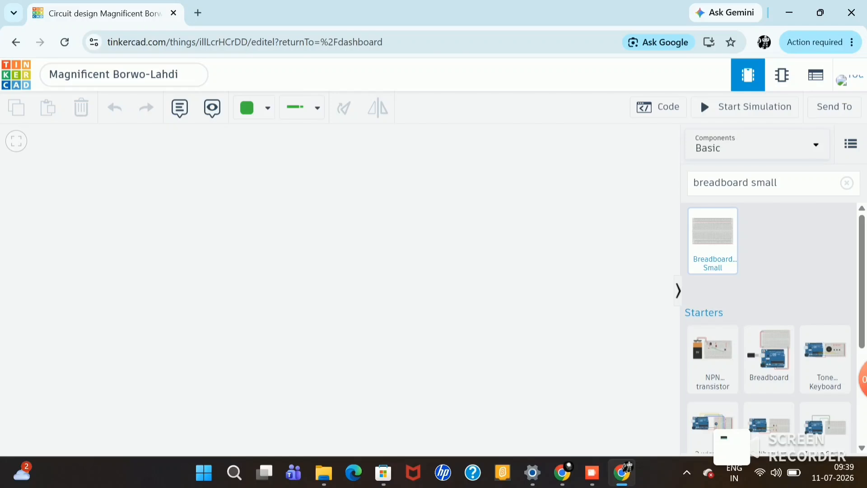
{"action": "left_click", "coordinate": [722, 250]}
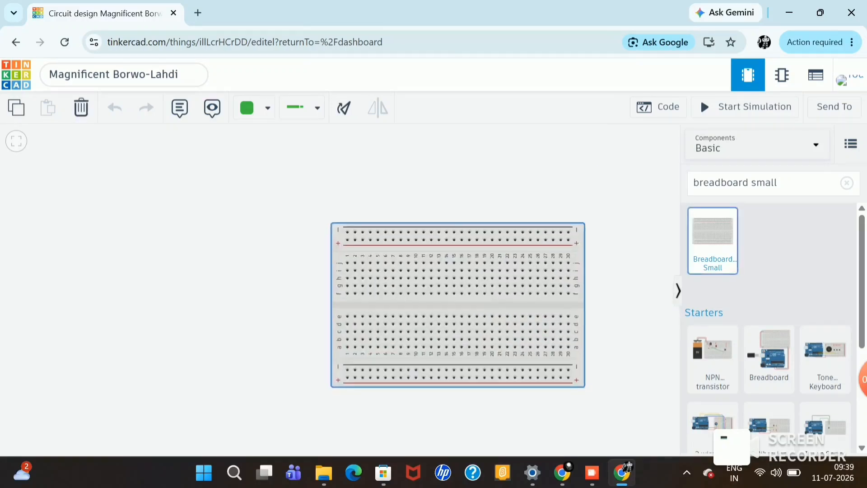
{"action": "left_click", "coordinate": [371, 281]}
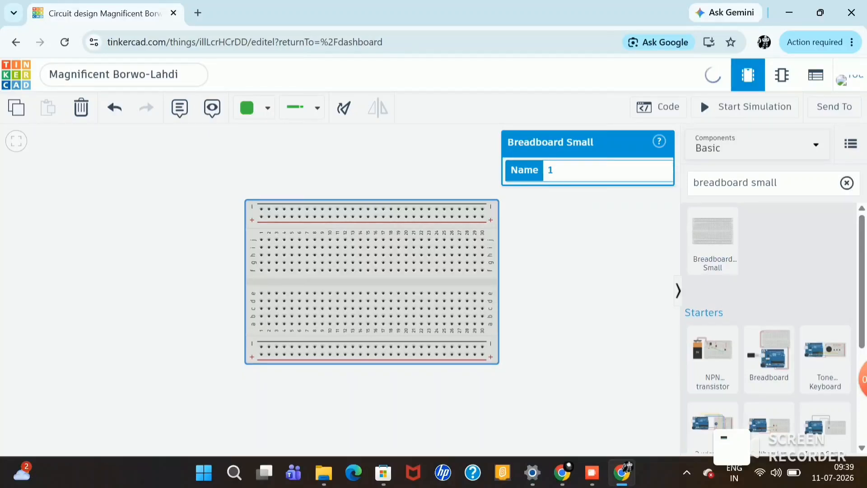
Step: Clear the component search and place an LED above and to the left of the breadboard
{"action": "left_click", "coordinate": [846, 183]}
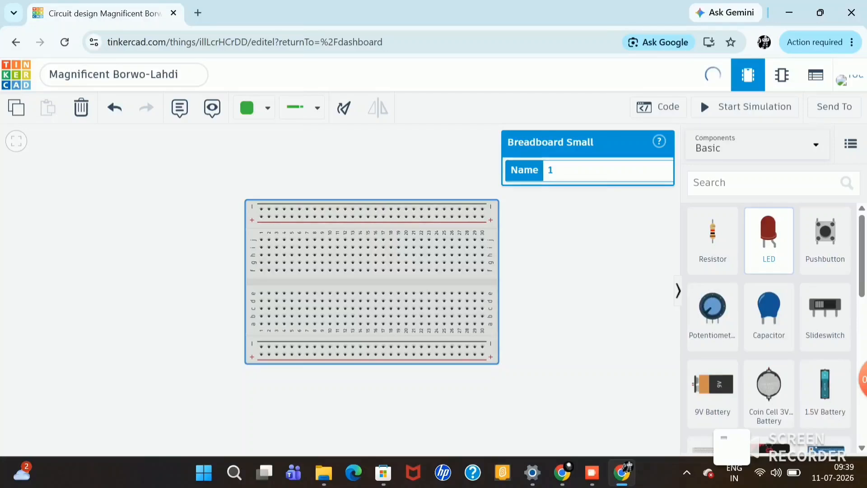
{"action": "left_click_drag", "start_coordinate": [768, 235], "coordinate": [141, 190]}
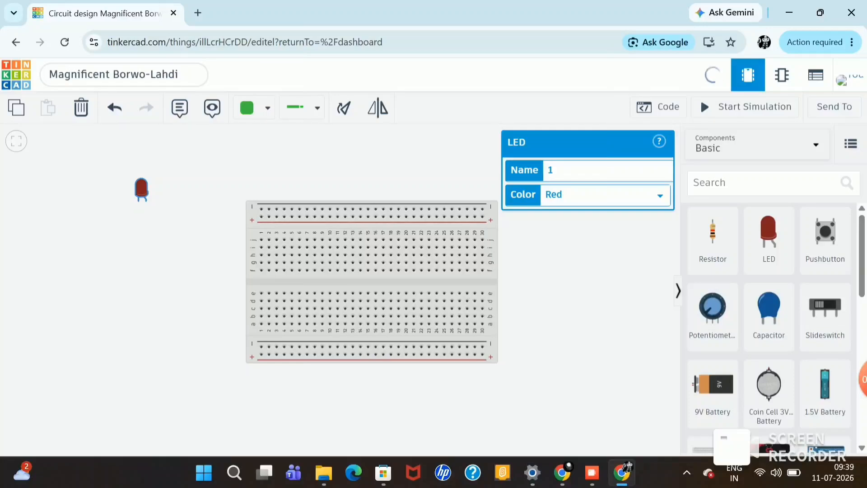
{"action": "left_click", "coordinate": [650, 195]}
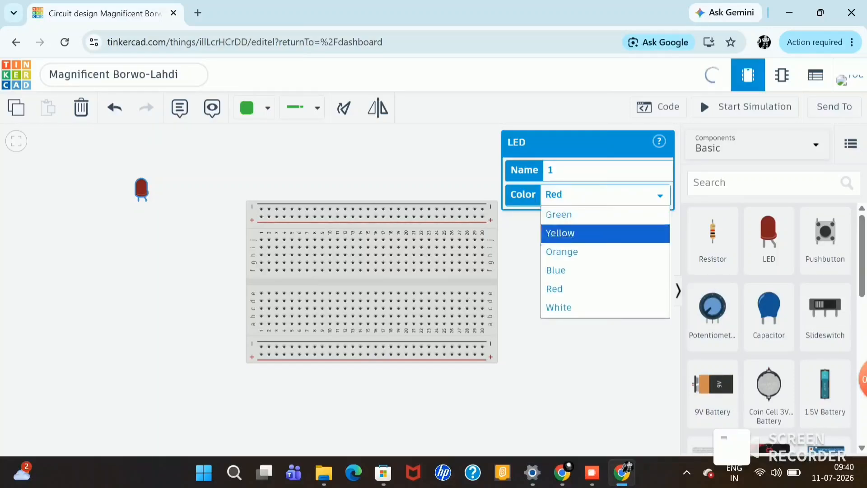
{"action": "key", "text": "Down"}
{"action": "key", "text": "Down"}
{"action": "key", "text": "Down"}
{"action": "key", "text": "Down"}
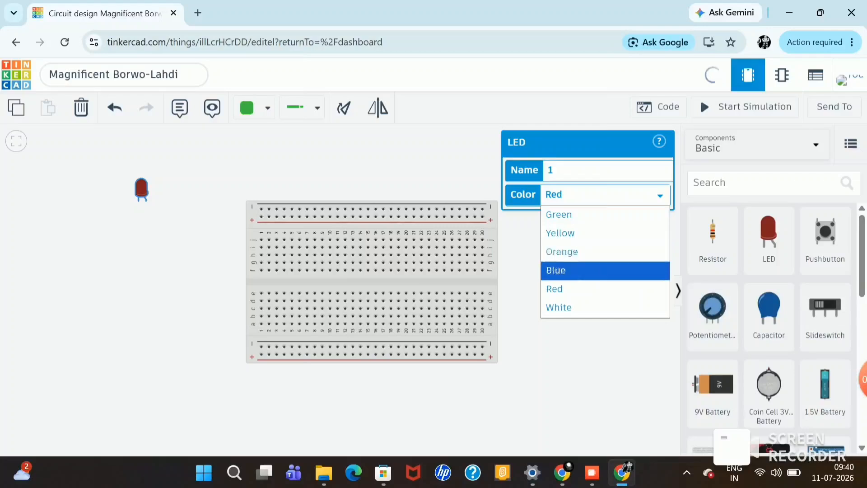
{"action": "left_click", "coordinate": [607, 195]}
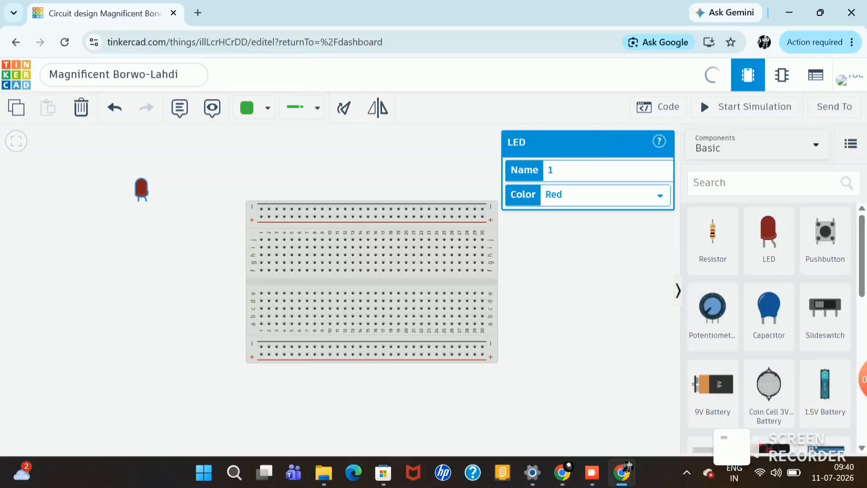
{"action": "left_click", "coordinate": [586, 271]}
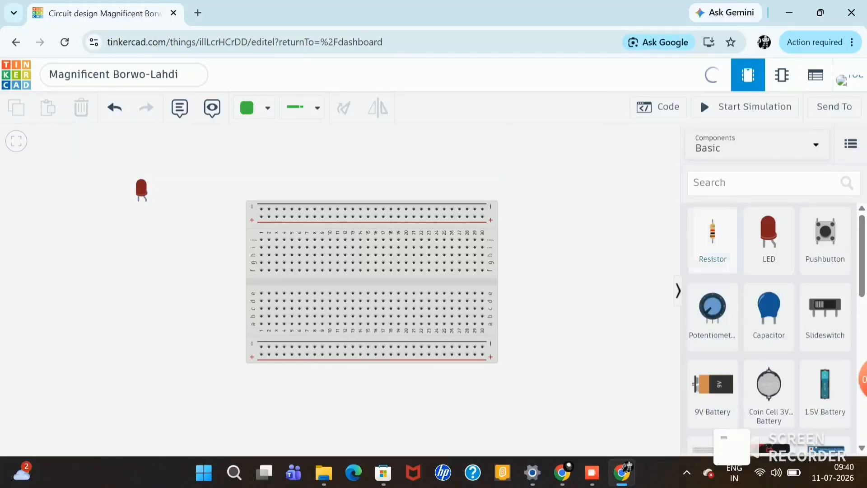
Step: Place a resistor just below and to the left of the LED and set its resistance to 470 Ω
{"action": "left_click_drag", "start_coordinate": [713, 239], "coordinate": [88, 224]}
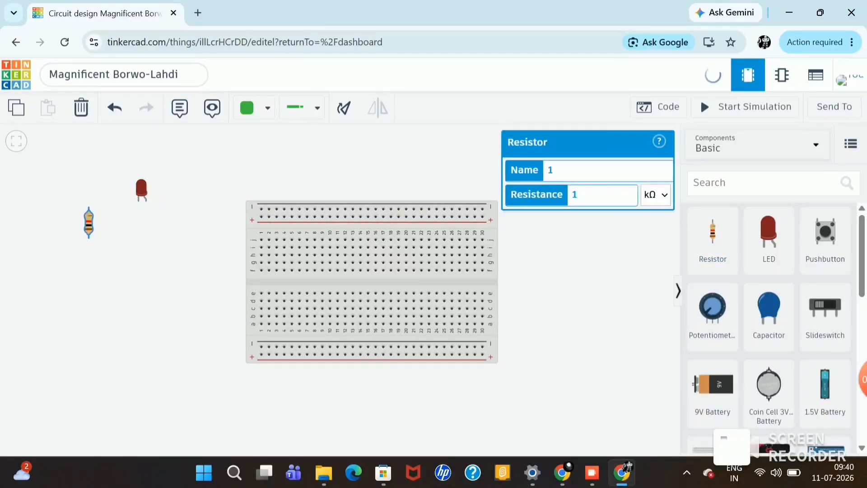
{"action": "key", "text": "BackSpace"}
{"action": "type", "text": "470"}
{"action": "left_click", "coordinate": [655, 195]}
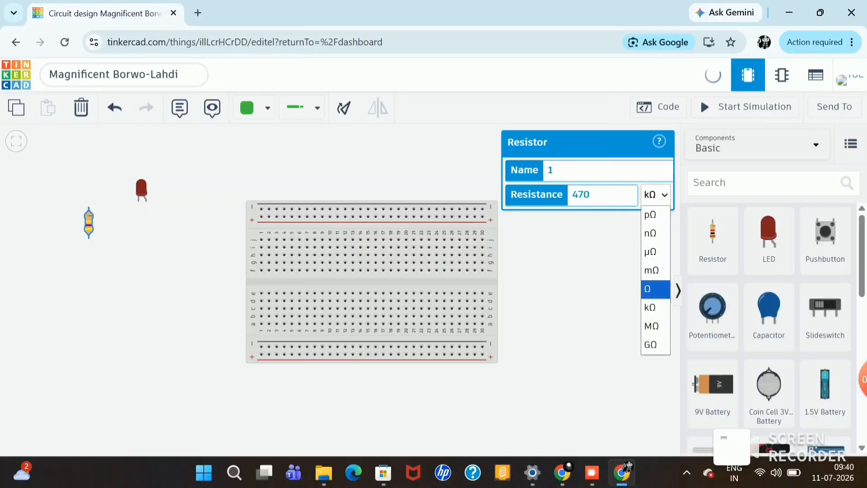
{"action": "left_click", "coordinate": [655, 289]}
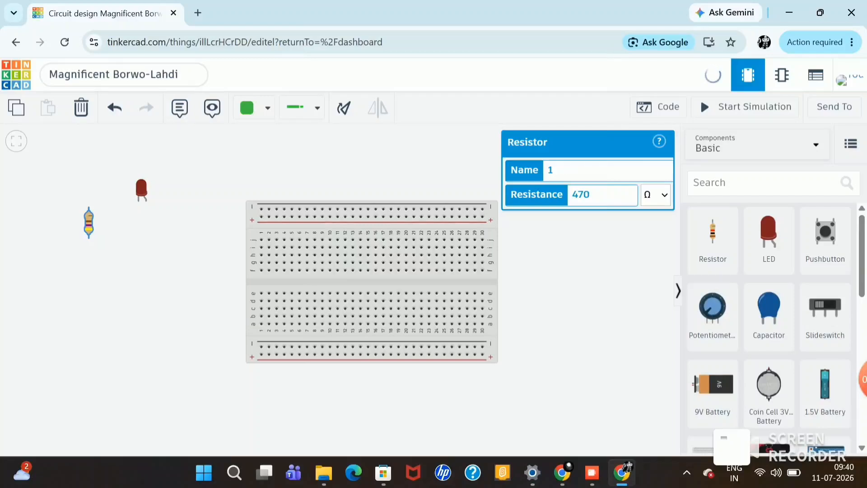
{"action": "key", "text": "Escape"}
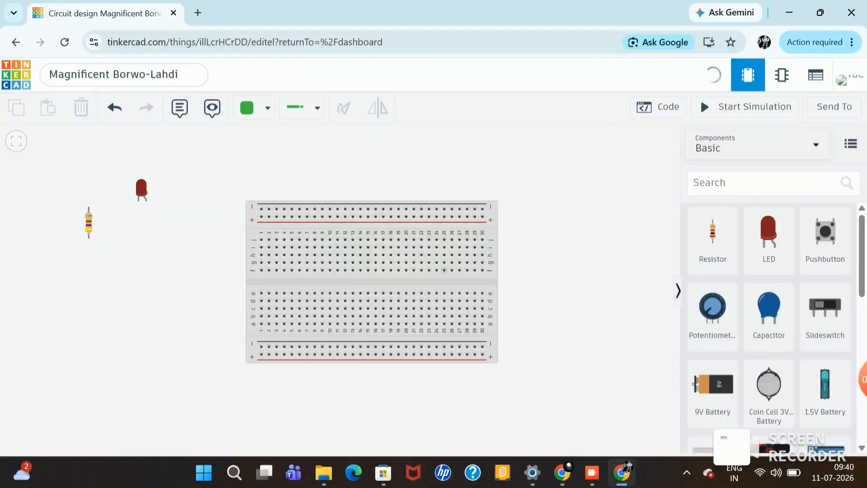
Step: Rotate the resistor to lie horizontally and move it above the breadboard
{"action": "left_click_drag", "start_coordinate": [89, 222], "coordinate": [128, 234]}
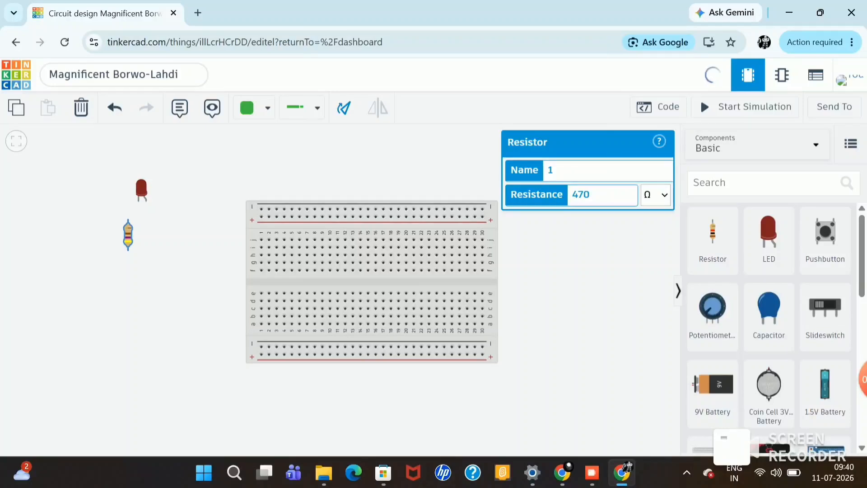
{"action": "left_click", "coordinate": [343, 107]}
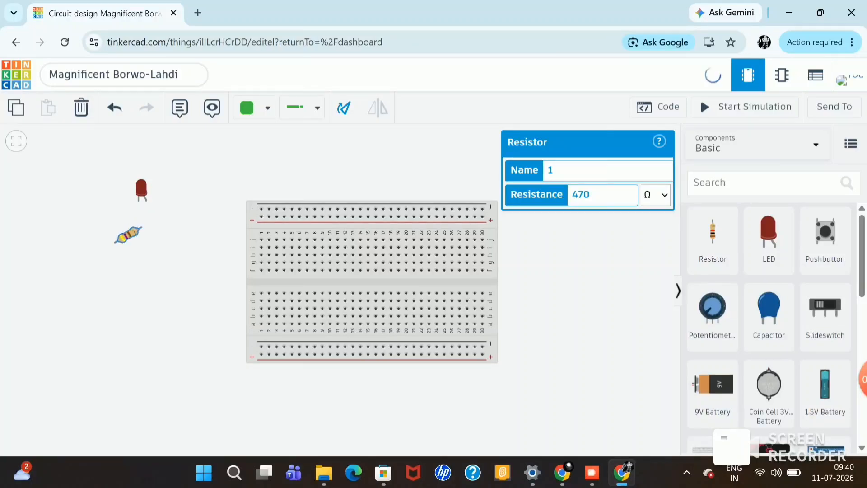
{"action": "left_click", "coordinate": [343, 107]}
{"action": "left_click", "coordinate": [280, 163]}
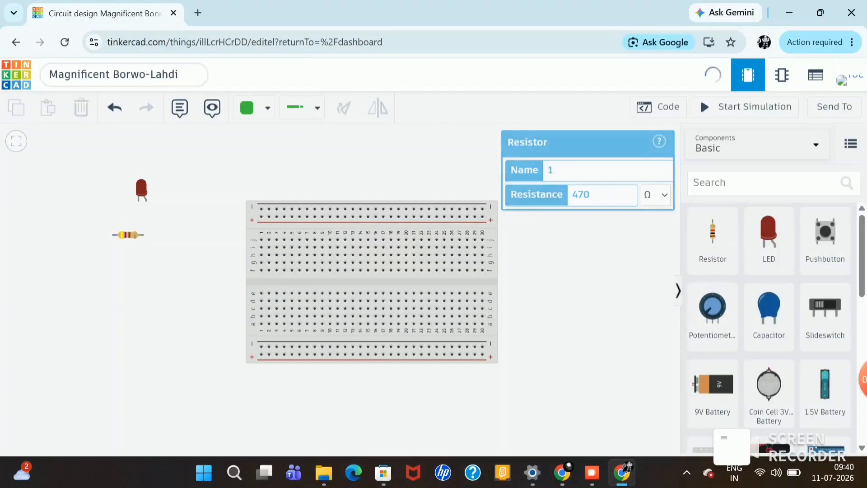
{"action": "left_click_drag", "start_coordinate": [128, 234], "coordinate": [316, 156]}
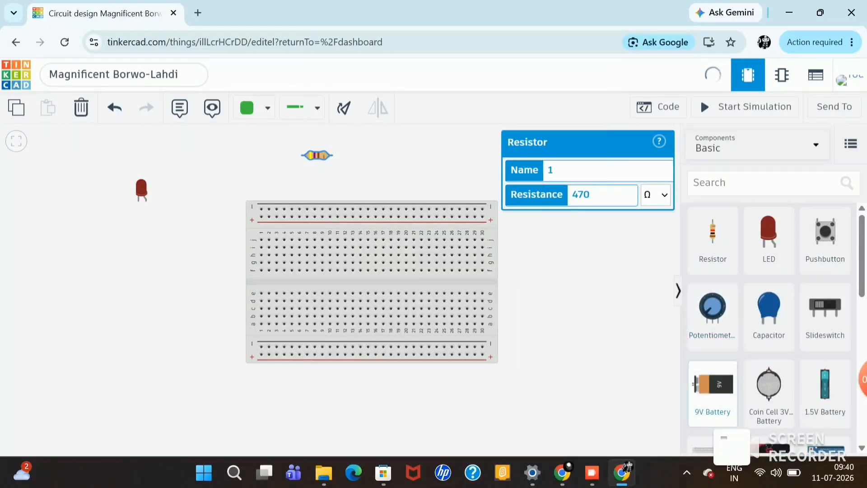
Step: Add a 9V Battery, rotated upright with its terminals facing up, to the right of the breadboard
{"action": "left_click", "coordinate": [712, 393]}
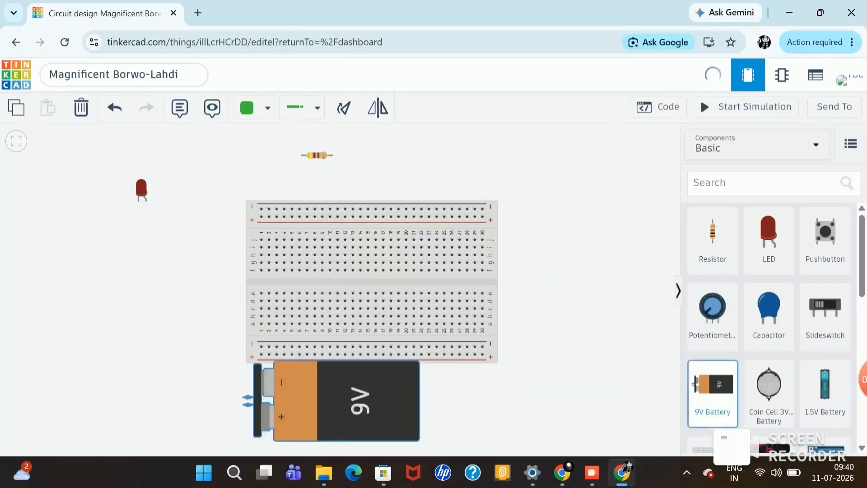
{"action": "left_click", "coordinate": [148, 271]}
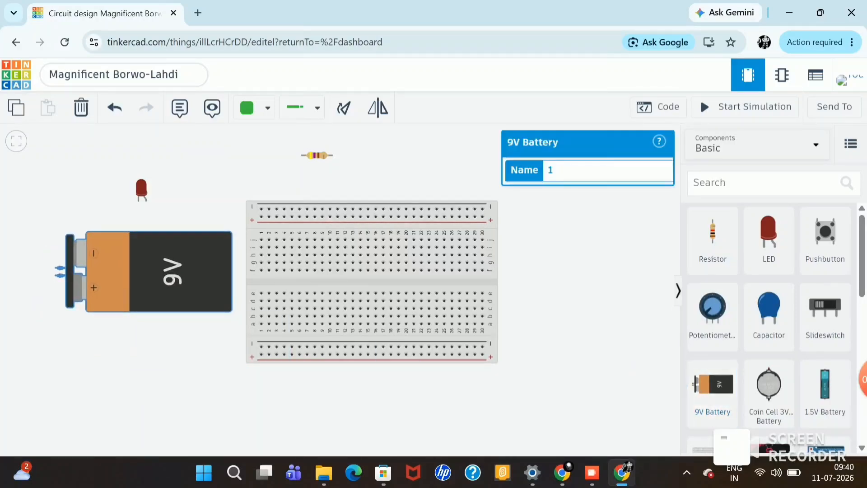
{"action": "left_click", "coordinate": [344, 108]}
{"action": "left_click", "coordinate": [343, 108]}
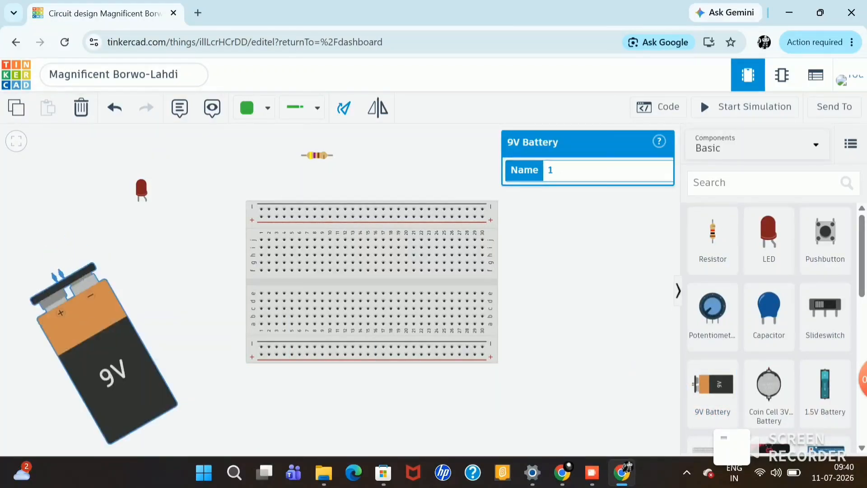
{"action": "left_click", "coordinate": [344, 108]}
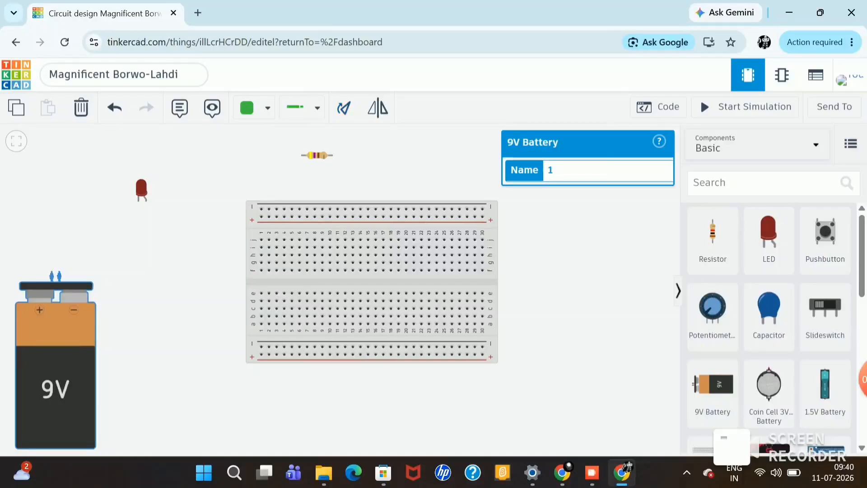
{"action": "left_click_drag", "start_coordinate": [55, 361], "coordinate": [581, 307]}
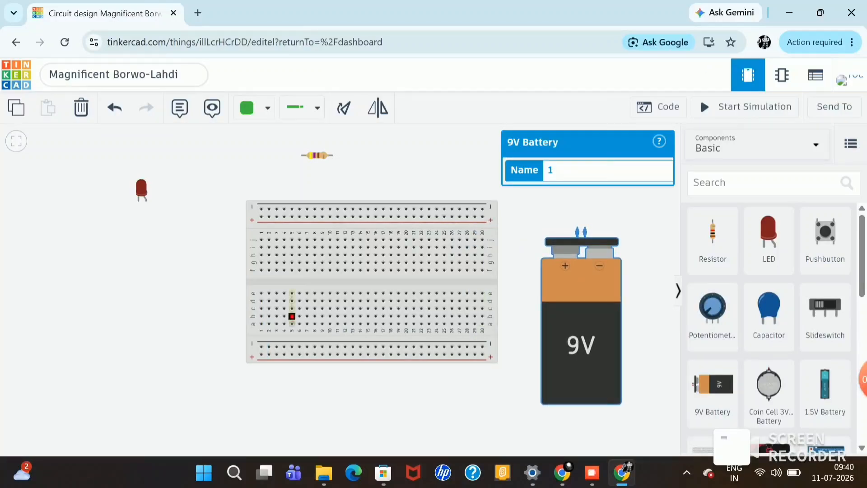
{"action": "left_click", "coordinate": [208, 323]}
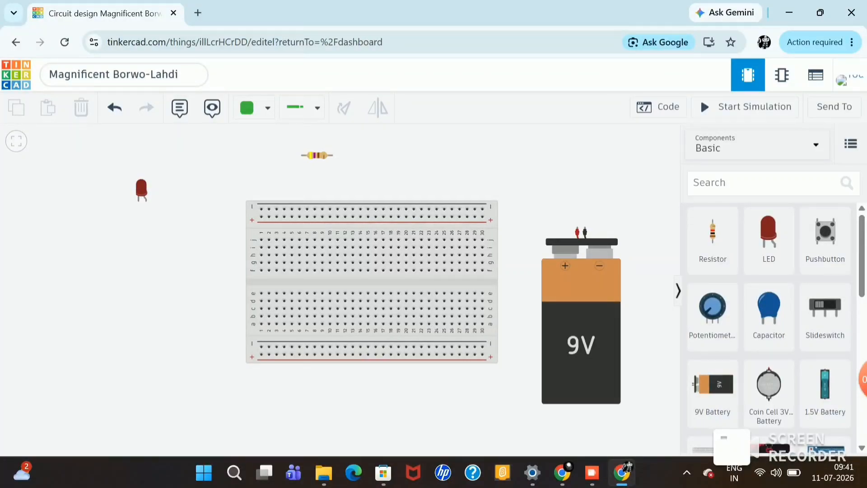
Step: Plug the LED into columns 9 and 10 of breadboard row f, and the resistor into row i from column 10 to 14
{"action": "left_click_drag", "start_coordinate": [142, 189], "coordinate": [325, 257]}
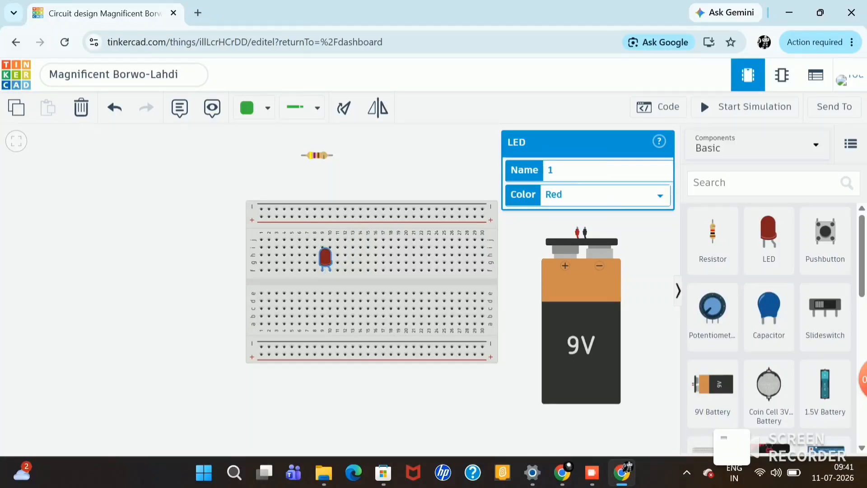
{"action": "left_click_drag", "start_coordinate": [317, 155], "coordinate": [347, 247]}
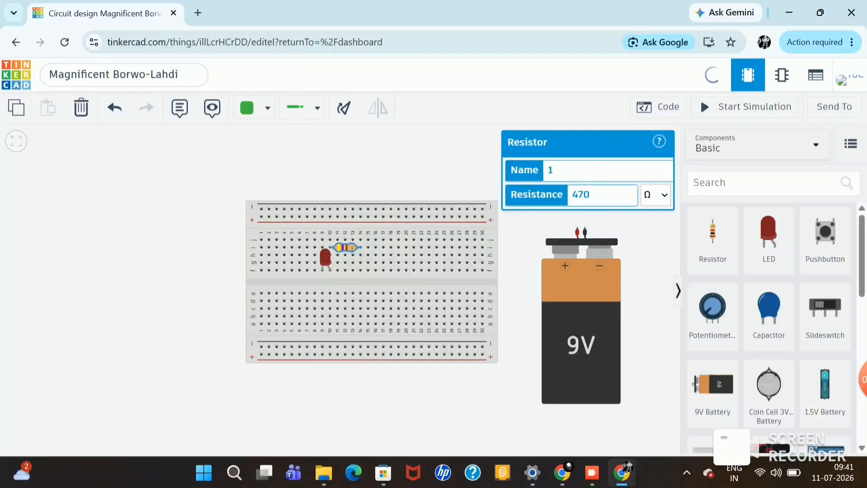
Step: Wire breadboard hole j14 to the upper positive rail and color the wire red
{"action": "left_click", "coordinate": [360, 239]}
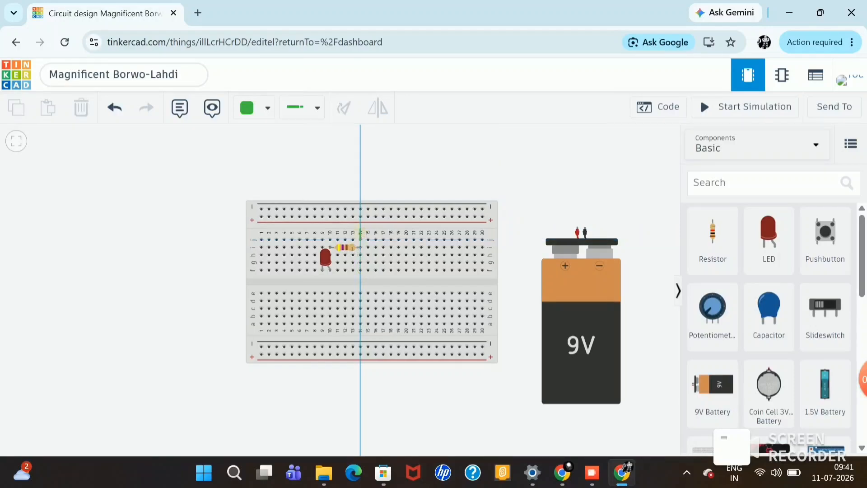
{"action": "left_click", "coordinate": [360, 216]}
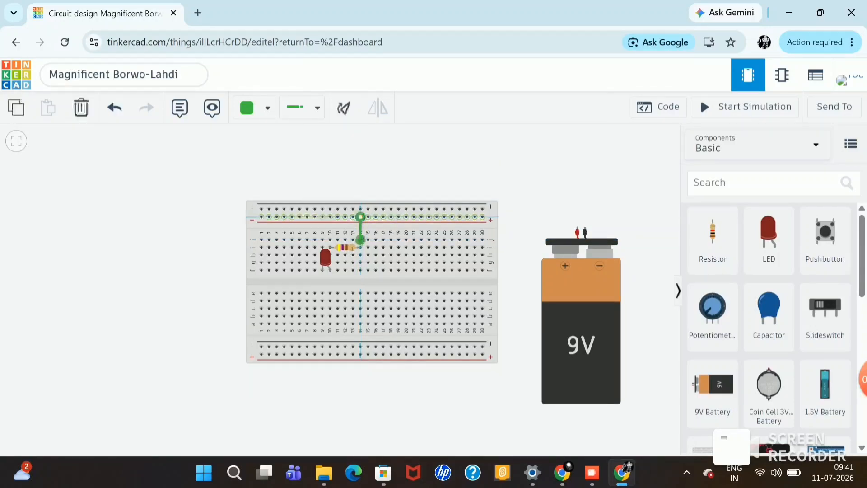
{"action": "left_click", "coordinate": [253, 107]}
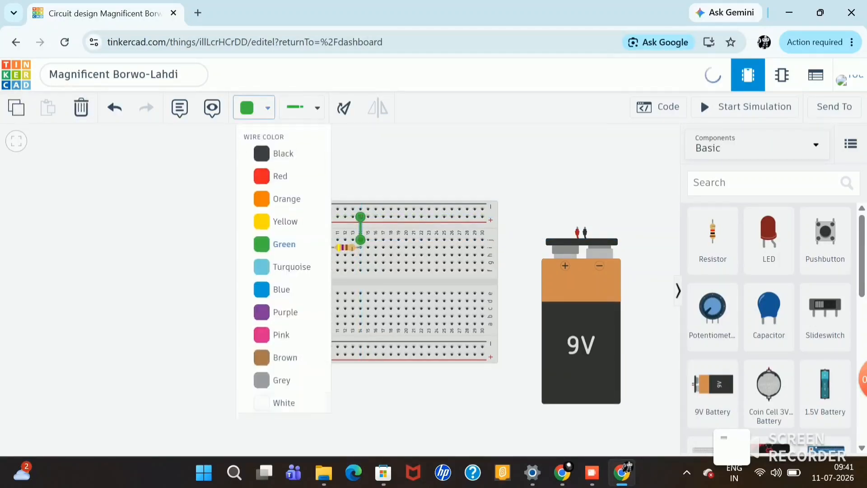
{"action": "left_click", "coordinate": [280, 176]}
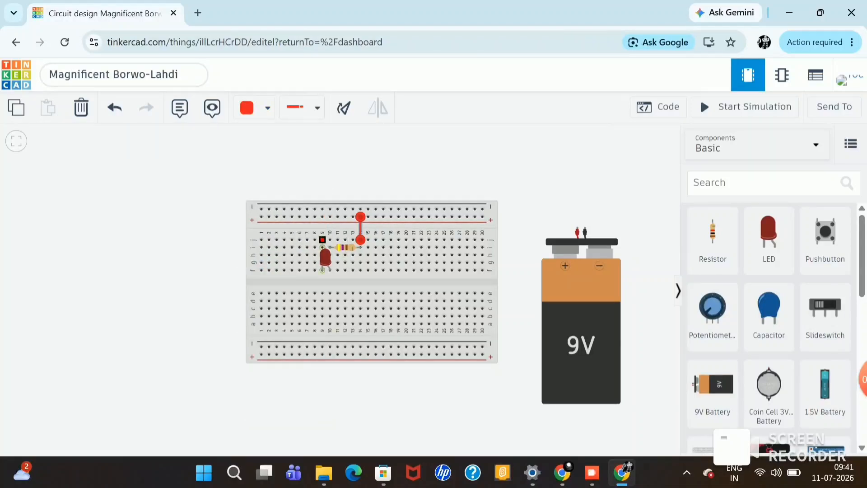
Step: Wire breadboard hole j9 to the upper negative rail and color the wire black
{"action": "left_click", "coordinate": [322, 239]}
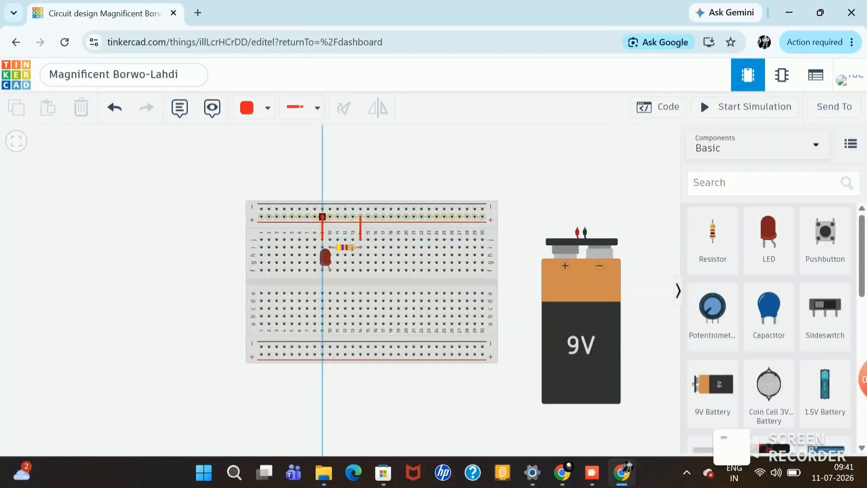
{"action": "left_click", "coordinate": [322, 209]}
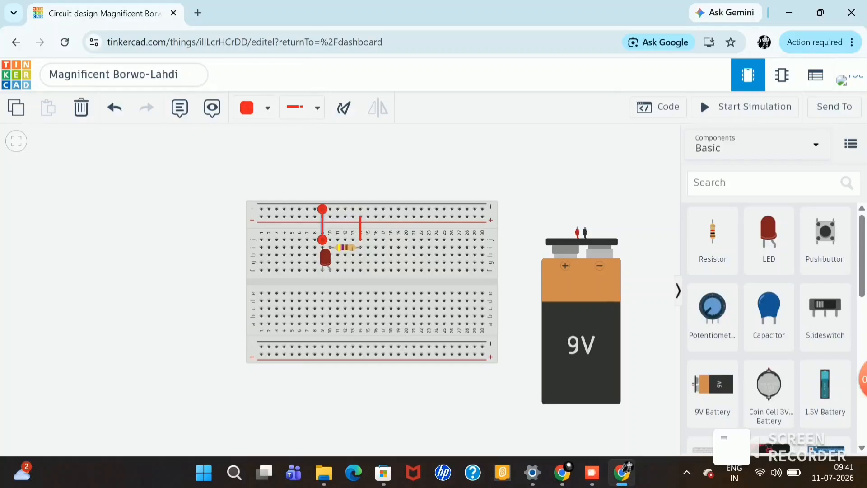
{"action": "left_click", "coordinate": [268, 107]}
{"action": "left_click", "coordinate": [283, 149]}
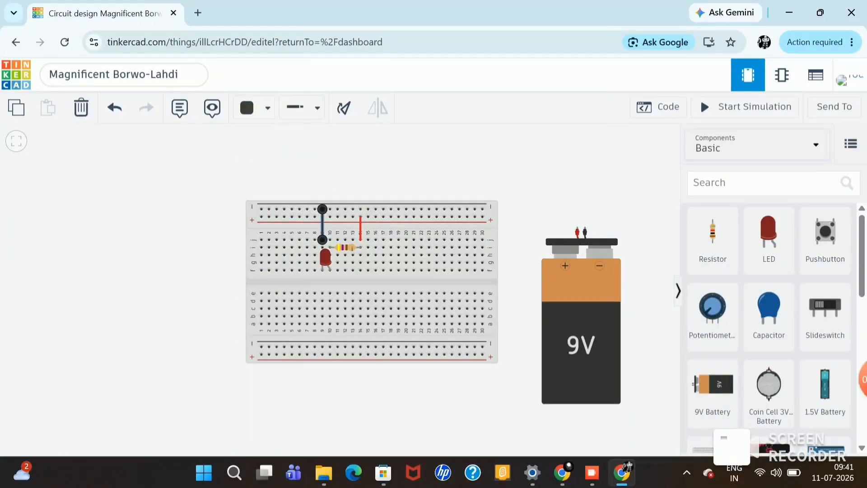
Step: Rotate the 9V Battery so its terminals face the breadboard and plug them into the upper negative and positive rails at the column 30 end
{"action": "left_click_drag", "start_coordinate": [581, 316], "coordinate": [577, 291]}
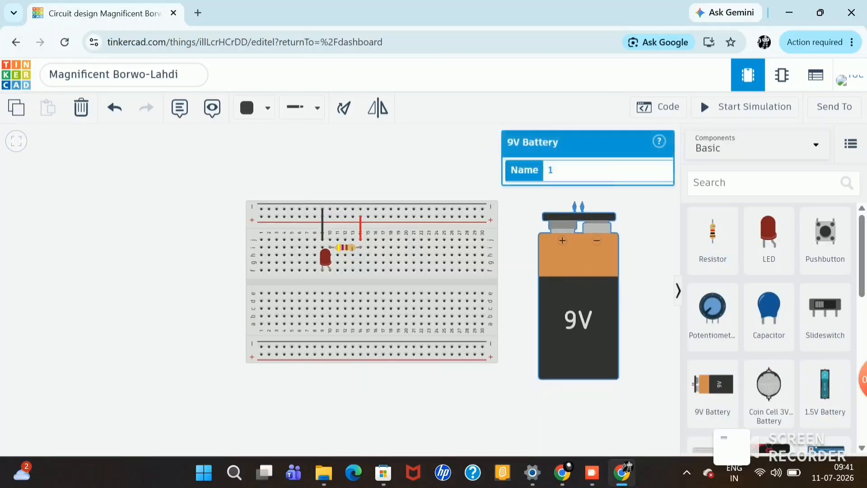
{"action": "left_click", "coordinate": [343, 107]}
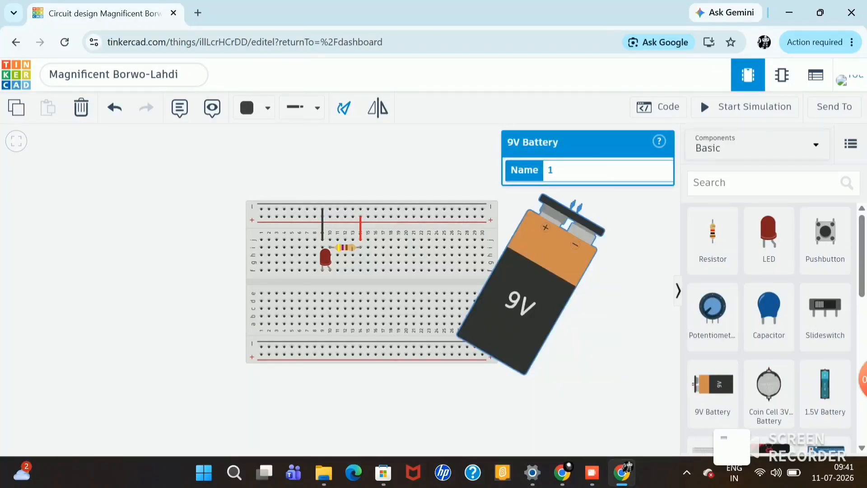
{"action": "left_click", "coordinate": [343, 108]}
{"action": "left_click", "coordinate": [343, 107]}
{"action": "left_click", "coordinate": [343, 108]}
{"action": "left_click", "coordinate": [343, 108]}
{"action": "left_click", "coordinate": [344, 107]}
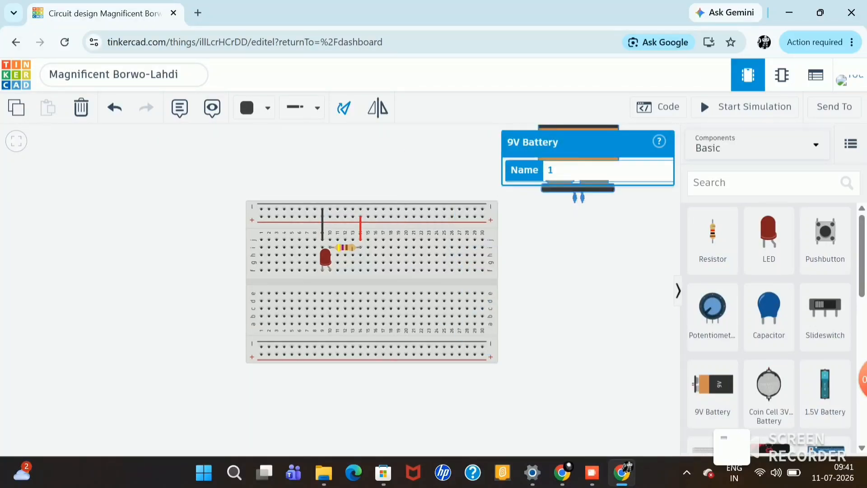
{"action": "left_click", "coordinate": [343, 107]}
{"action": "left_click", "coordinate": [344, 107]}
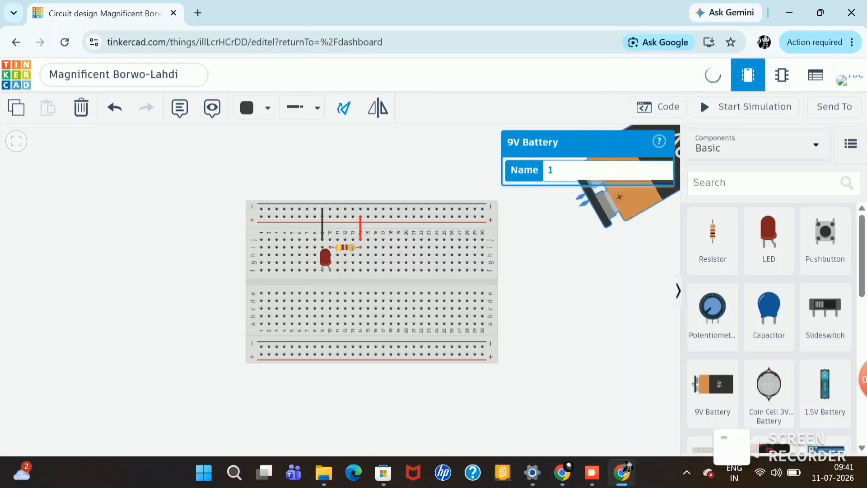
{"action": "left_click", "coordinate": [344, 107]}
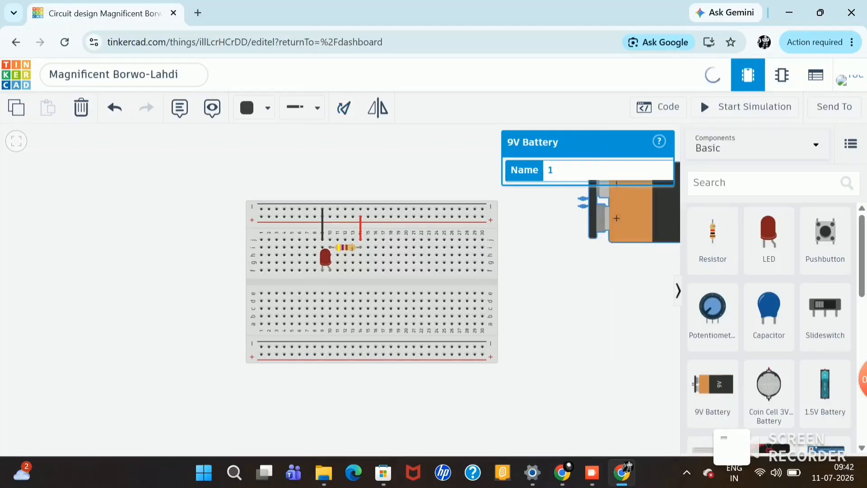
{"action": "left_click_drag", "start_coordinate": [646, 216], "coordinate": [549, 227]}
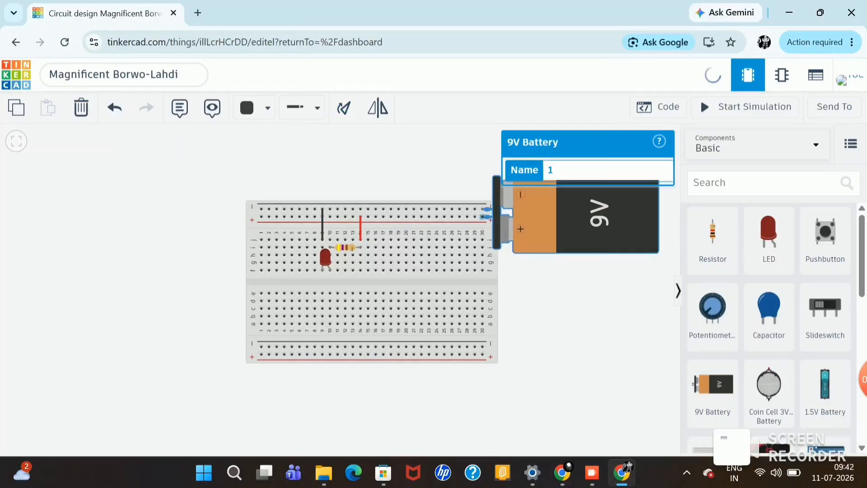
{"action": "key", "text": "Escape"}
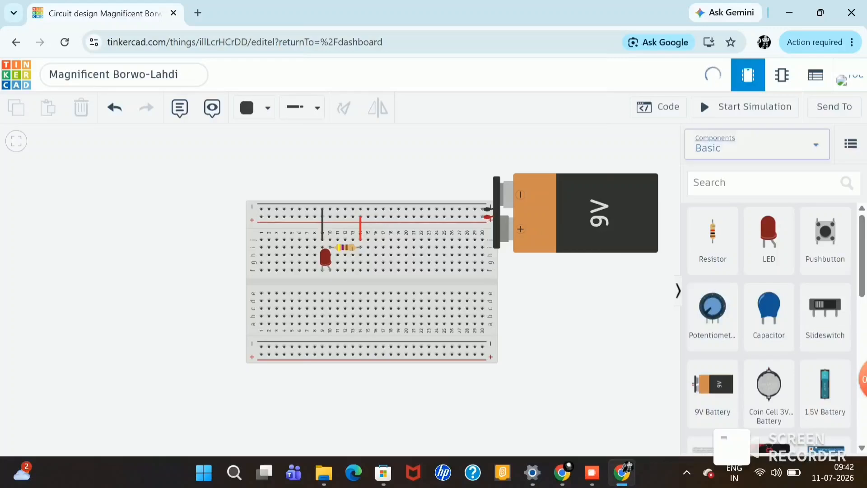
Step: Run the simulation to test the red LED circuit, and stop it
{"action": "left_click", "coordinate": [745, 107]}
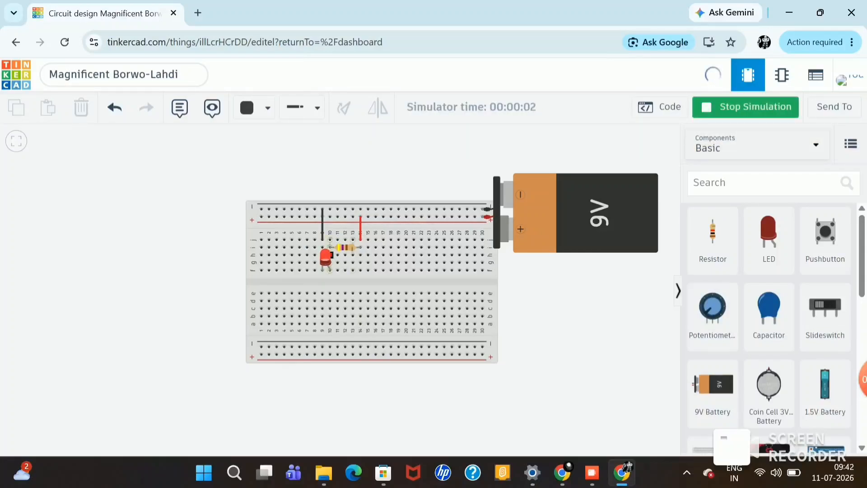
{"action": "scroll", "coordinate": [461, 280], "scroll_direction": "up", "scroll_amount": 3}
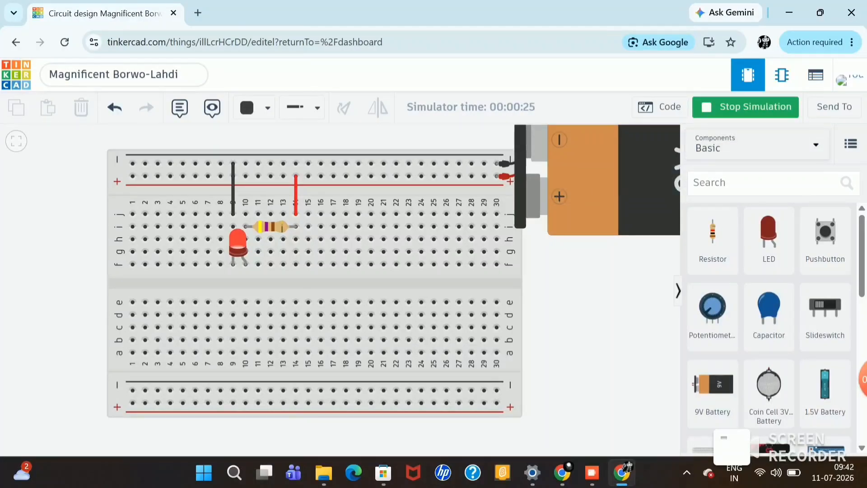
{"action": "left_click", "coordinate": [744, 107]}
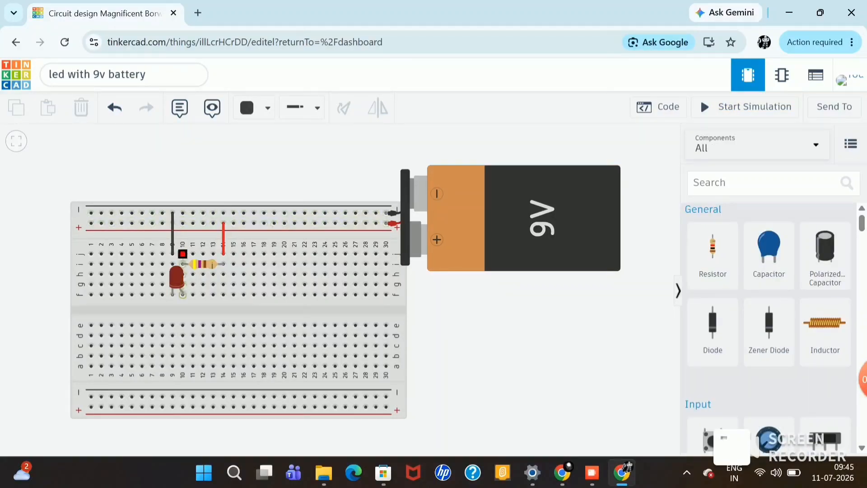
Step: Set the LED's color to Yellow and test it by running and stopping the simulation
{"action": "left_click", "coordinate": [176, 275]}
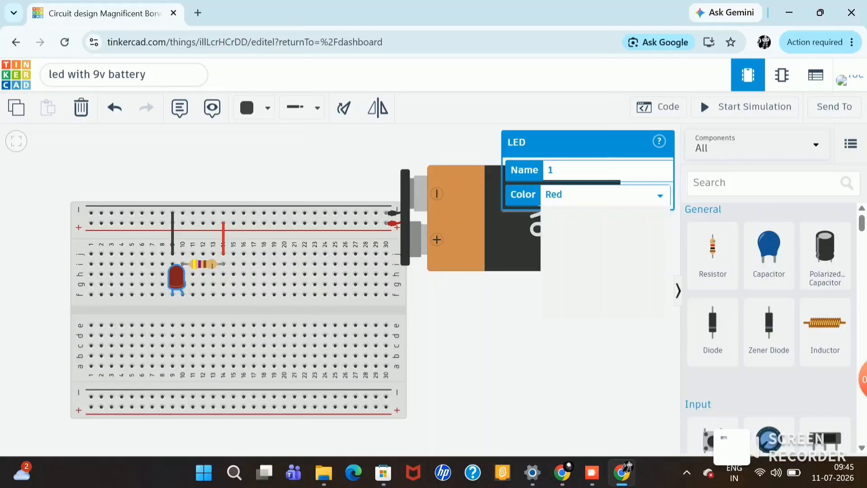
{"action": "left_click", "coordinate": [605, 194]}
{"action": "left_click", "coordinate": [560, 232]}
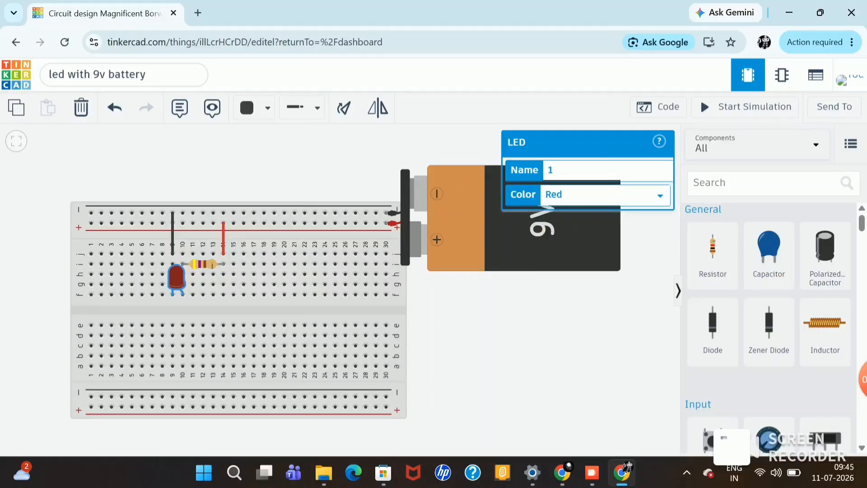
{"action": "key", "text": "Escape"}
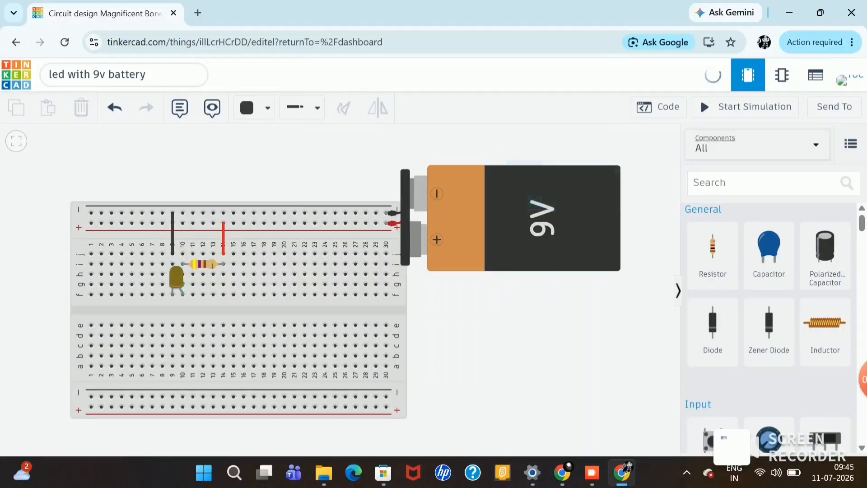
{"action": "left_click", "coordinate": [745, 107]}
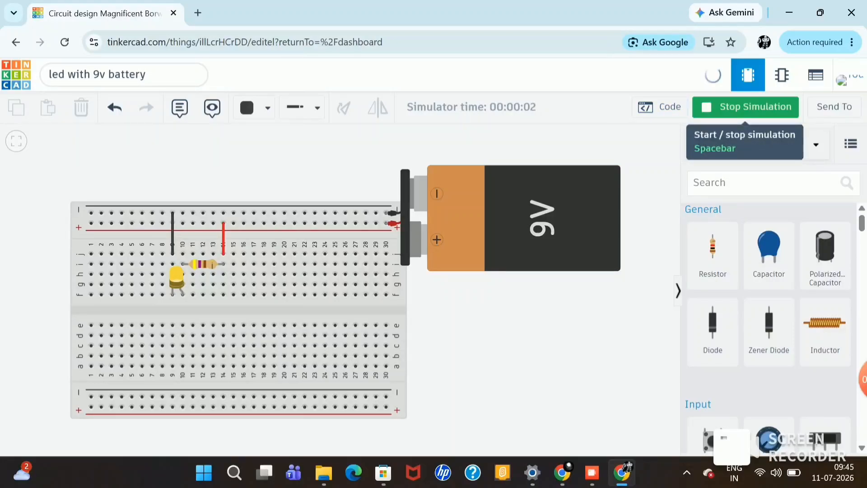
{"action": "key", "text": "space"}
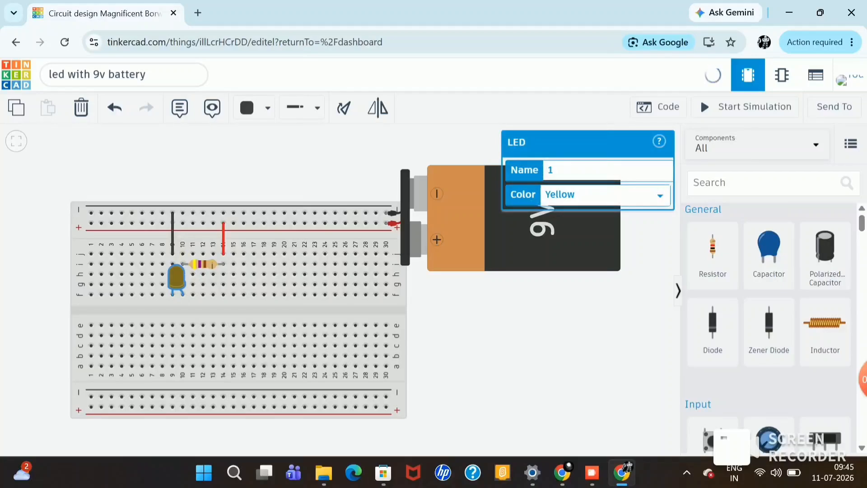
Step: Set the LED's color to Green and test it by starting and stopping the simulation several times
{"action": "left_click", "coordinate": [605, 195]}
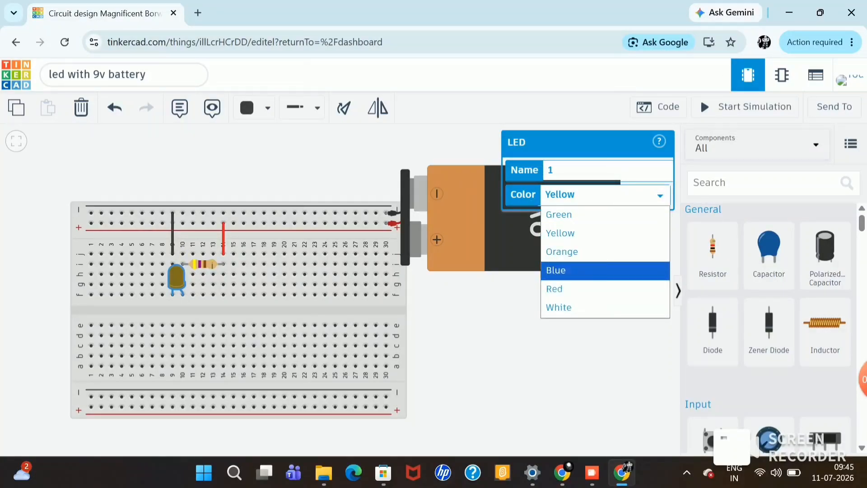
{"action": "key", "text": "Return"}
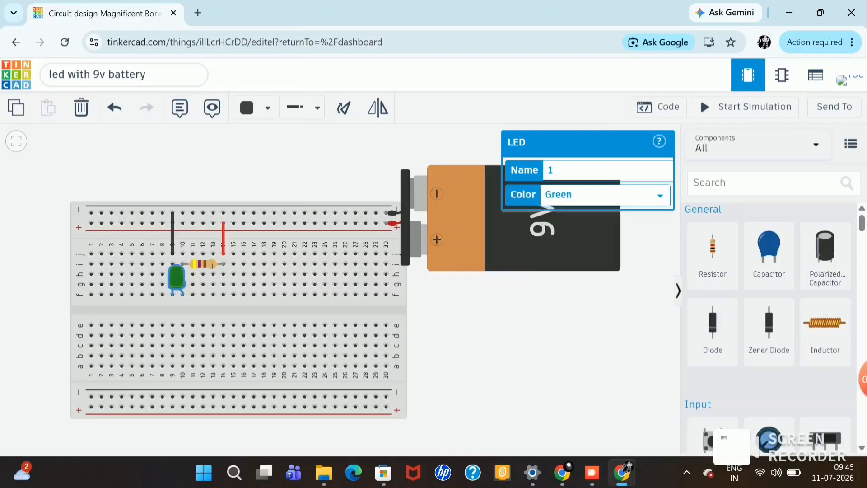
{"action": "left_click", "coordinate": [753, 107]}
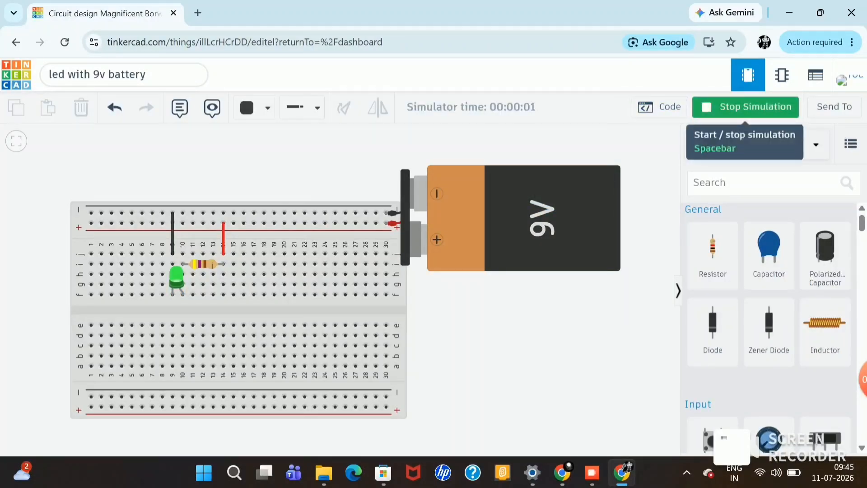
{"action": "left_click", "coordinate": [745, 107]}
{"action": "left_click", "coordinate": [745, 107]}
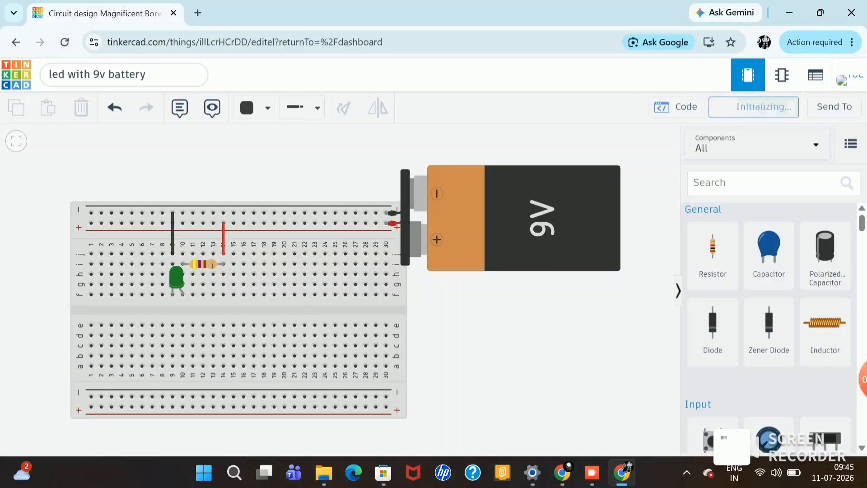
{"action": "left_click", "coordinate": [745, 107]}
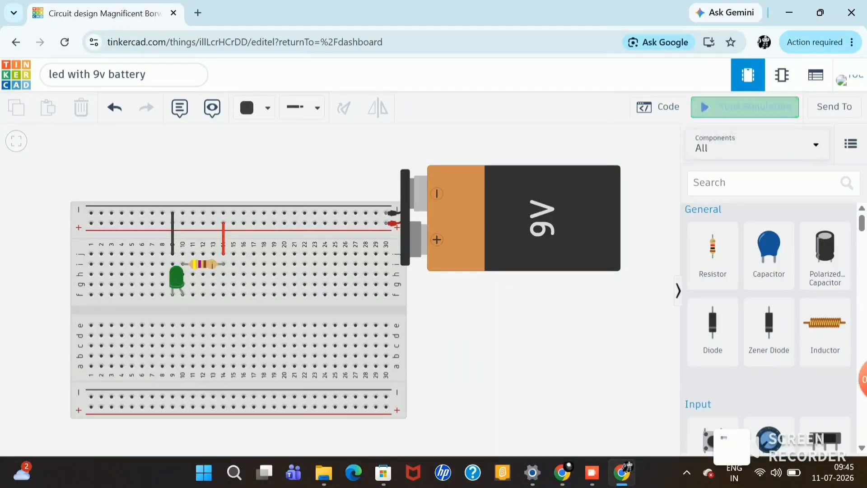
{"action": "left_click", "coordinate": [745, 107]}
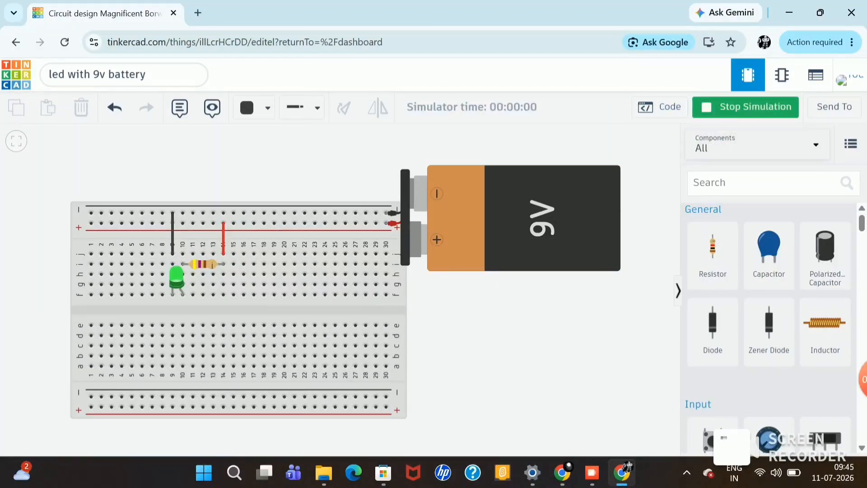
{"action": "left_click", "coordinate": [745, 107]}
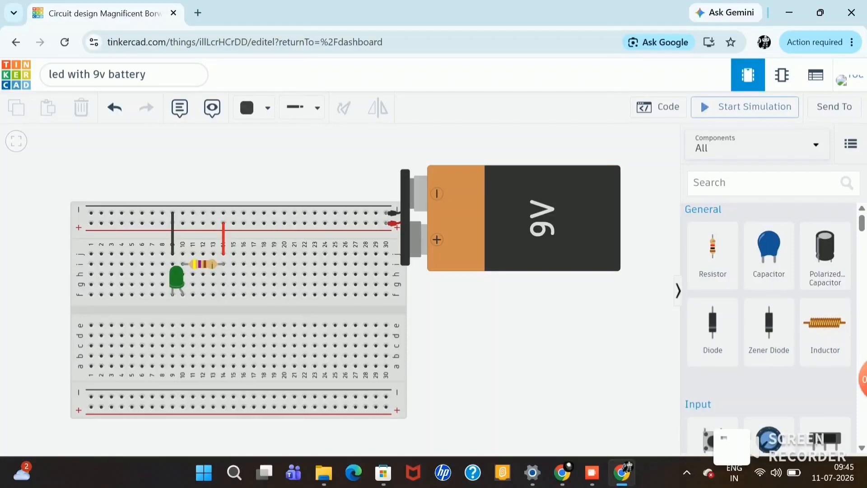
{"action": "left_click", "coordinate": [745, 107]}
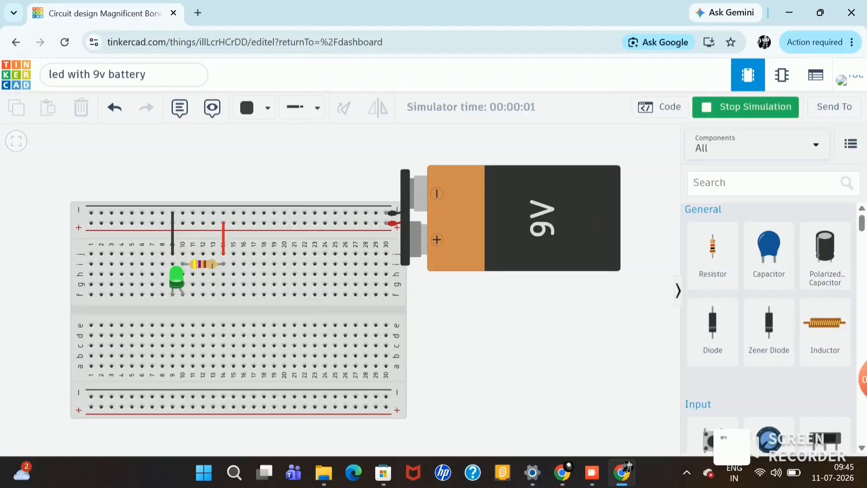
{"action": "left_click", "coordinate": [745, 107]}
Step: Set the LED's color to Blue and test it by starting and stopping the simulation
{"action": "left_click", "coordinate": [176, 277]}
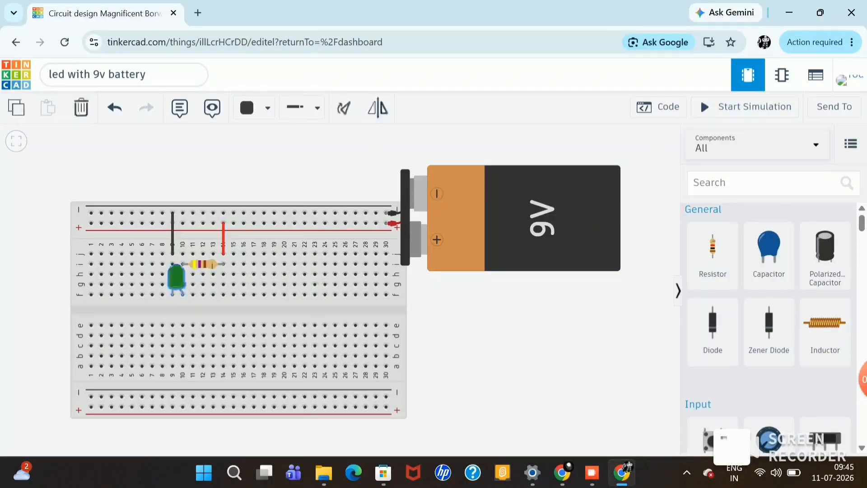
{"action": "left_click", "coordinate": [605, 195]}
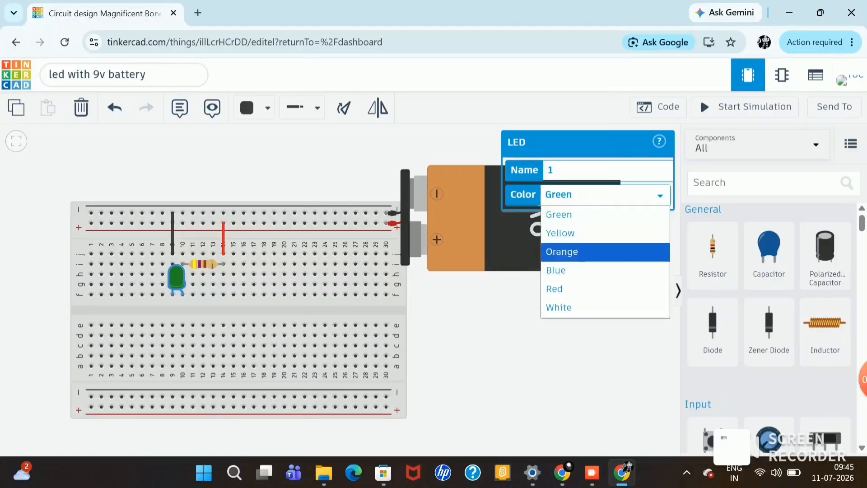
{"action": "left_click", "coordinate": [560, 270]}
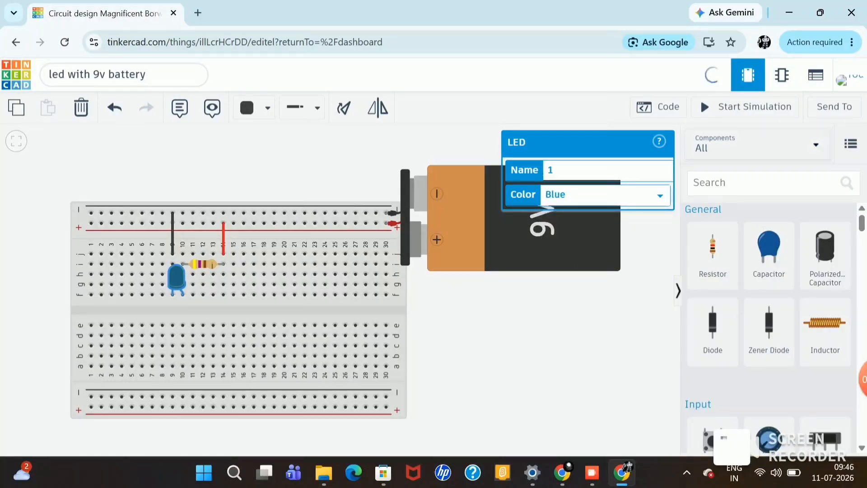
{"action": "left_click", "coordinate": [744, 107]}
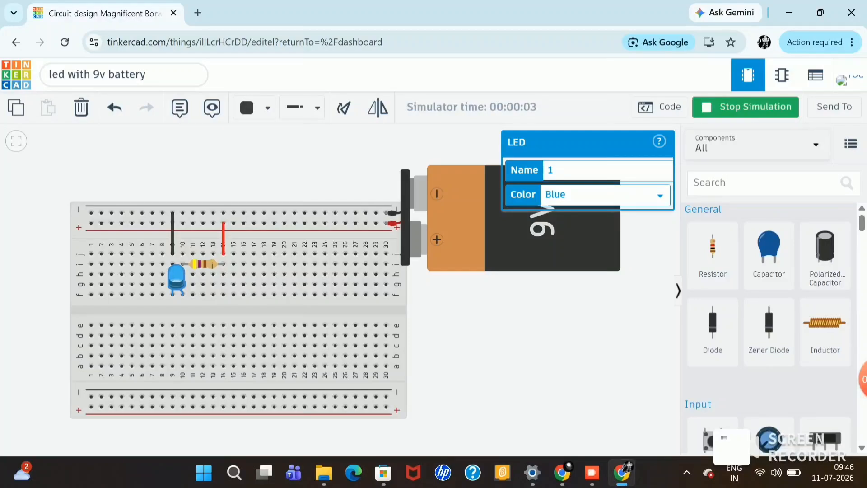
{"action": "left_click", "coordinate": [519, 343]}
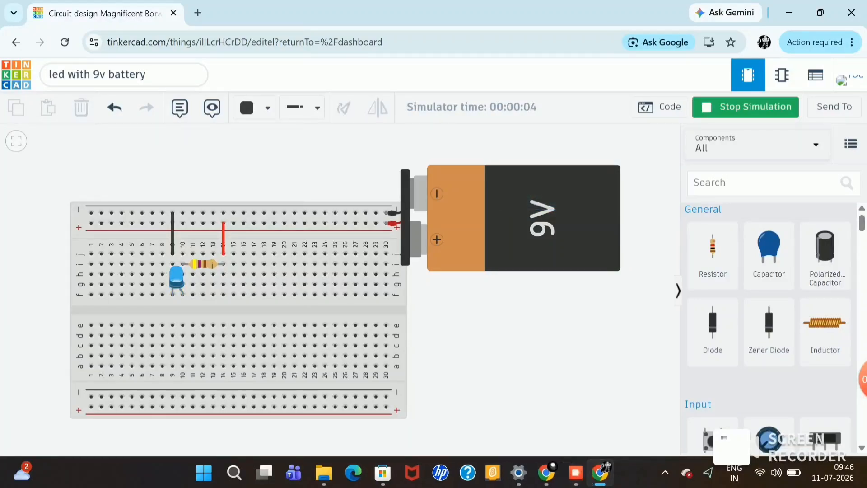
{"action": "left_click", "coordinate": [745, 106]}
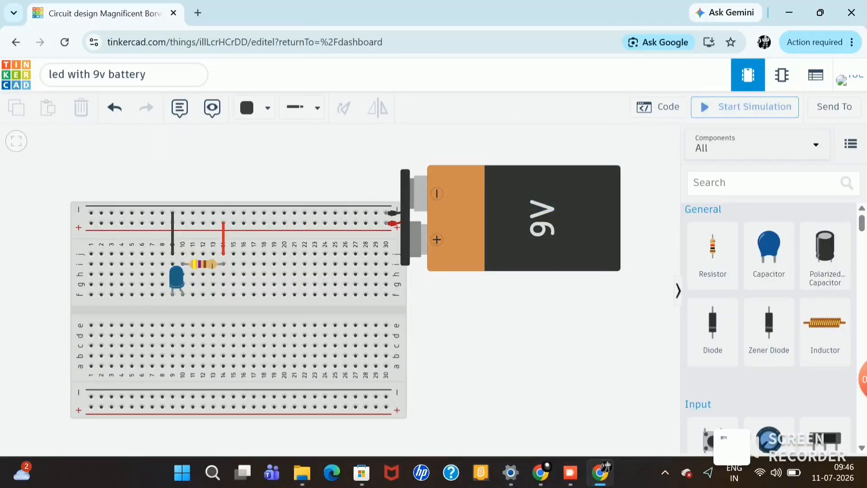
{"action": "left_click", "coordinate": [745, 107]}
{"action": "left_click", "coordinate": [745, 107]}
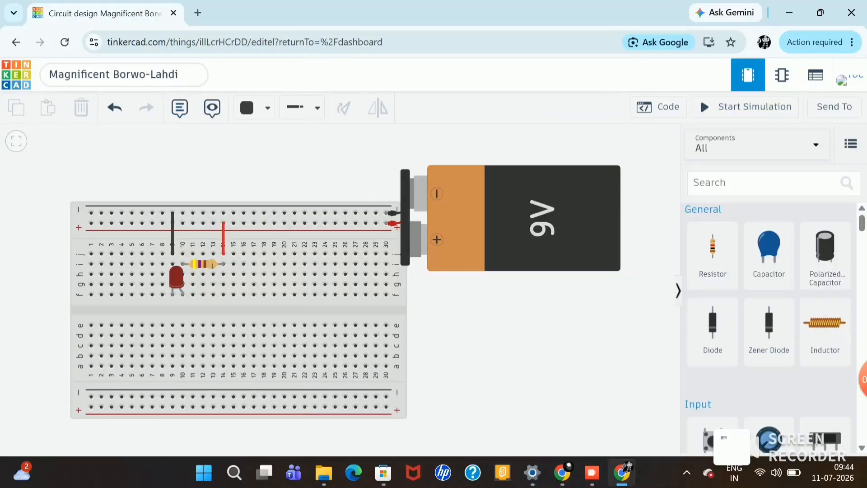
Step: Rename the circuit design to "led with 9v battery"
{"action": "left_click", "coordinate": [135, 74]}
{"action": "key", "text": "BackSpace"}
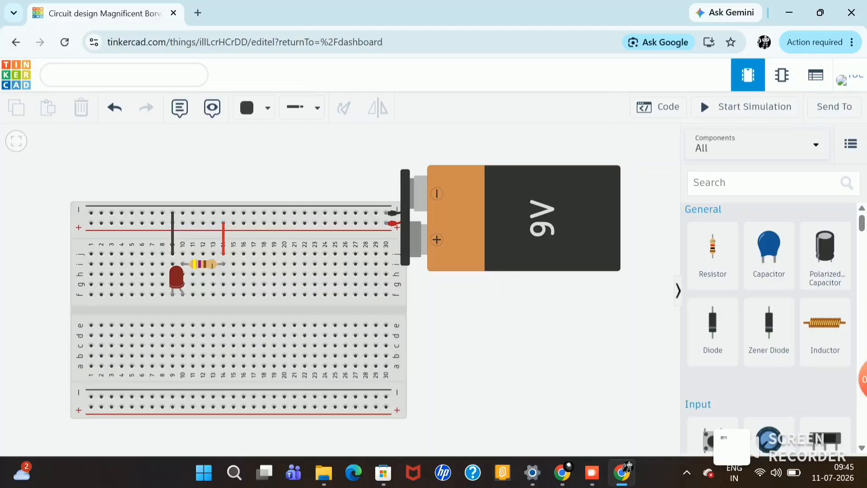
{"action": "type", "text": "led with 9v batter"}
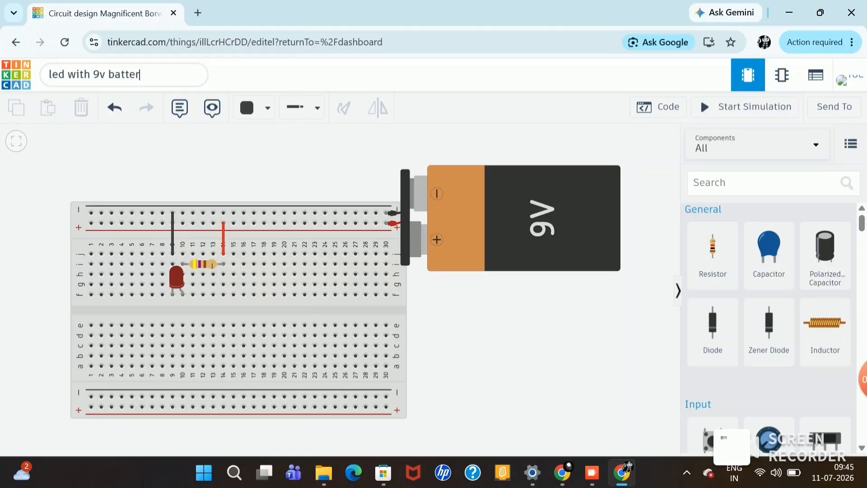
{"action": "type", "text": "y"}
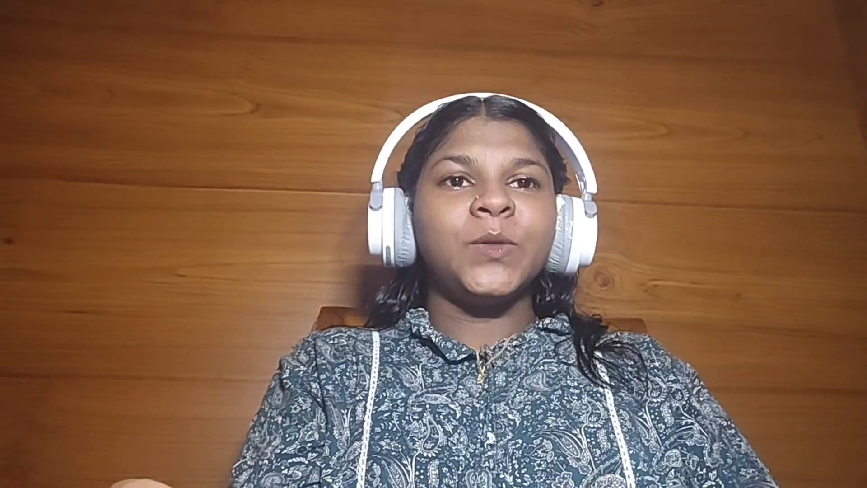